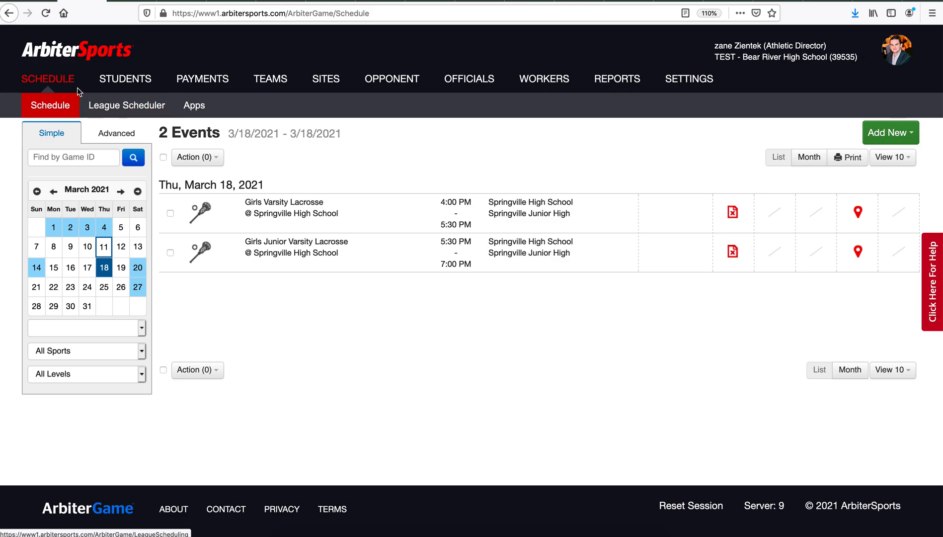
Create a new league schedule in the League Scheduler for the Baseball, Boys Varsity team
click(127, 108)
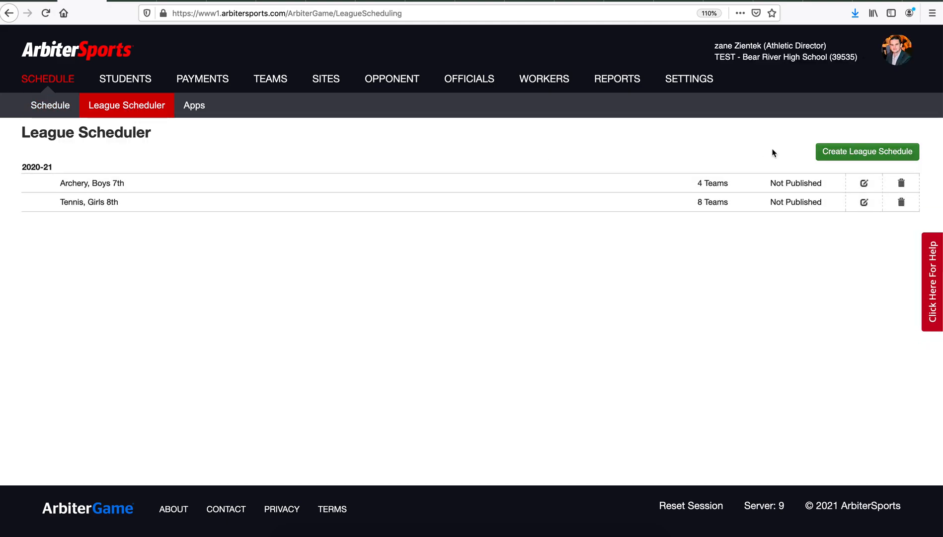
click(845, 157)
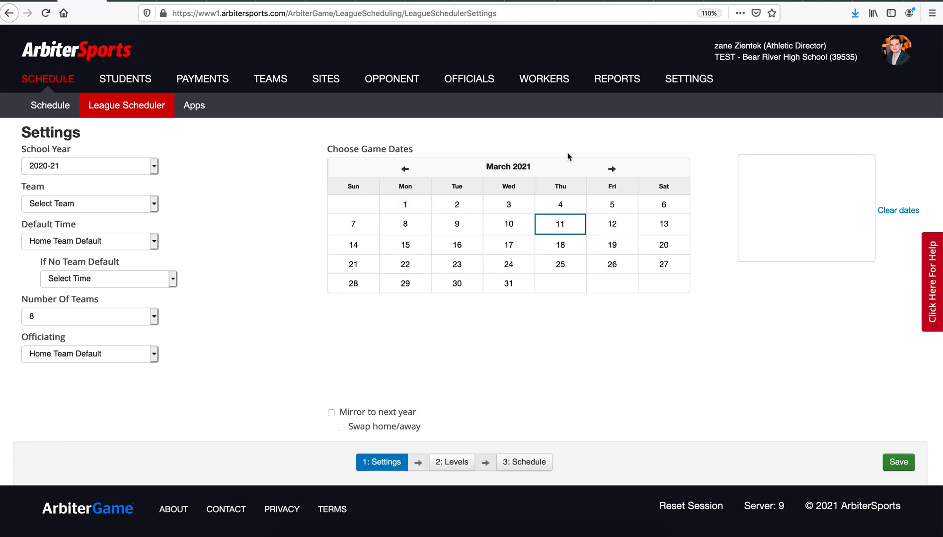
click(94, 203)
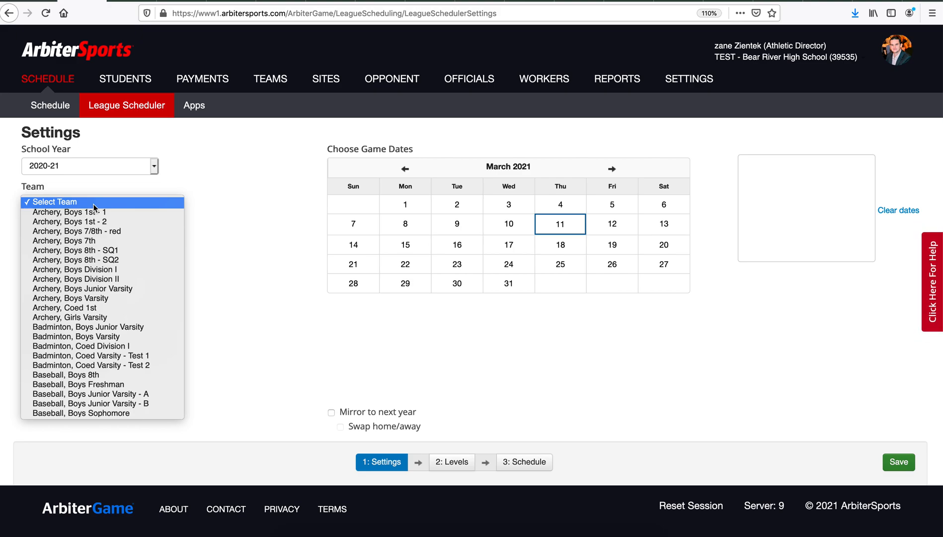
scroll(142, 335, down, 2)
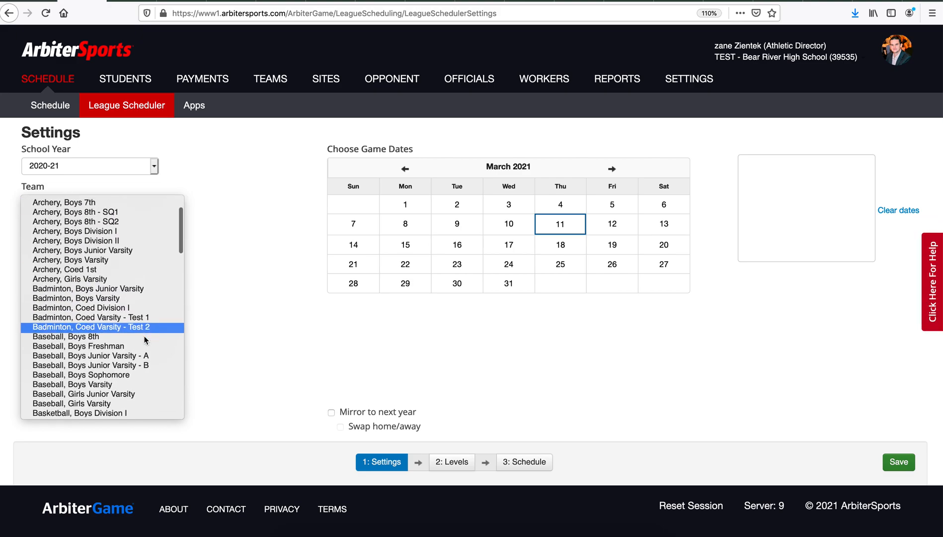
click(138, 389)
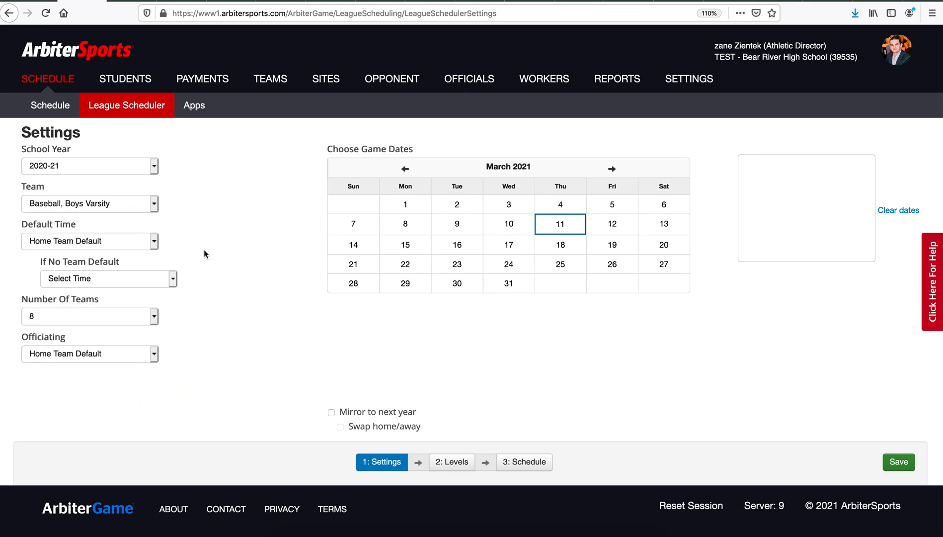
Keep Home Team Default as the default game time and set the fallback time for teams without a default to 7:00 PM
click(106, 239)
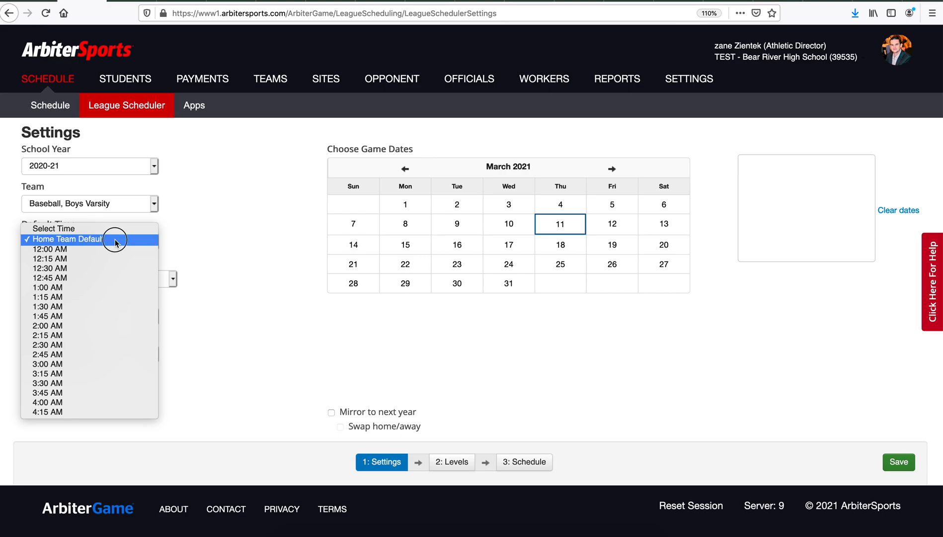
click(114, 239)
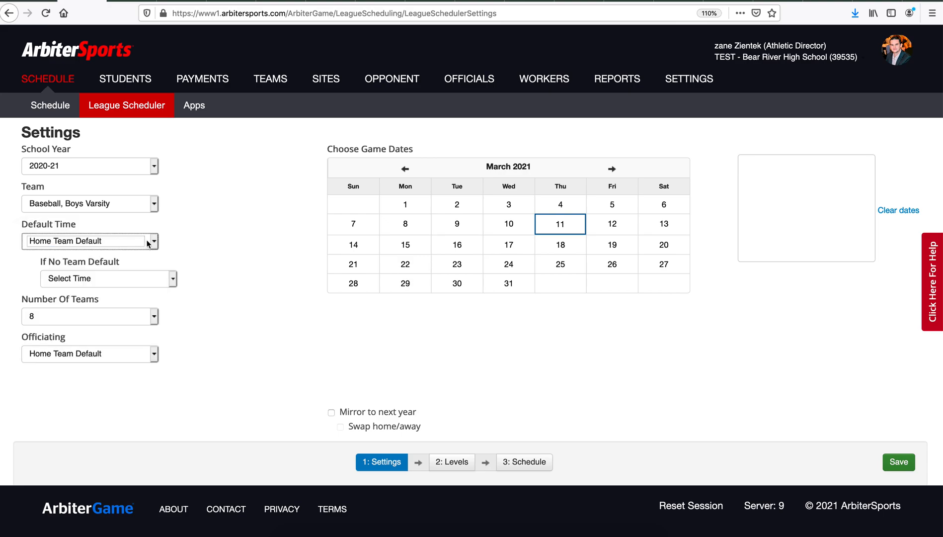
click(145, 277)
scroll(138, 348, down, 10)
scroll(138, 348, down, 8)
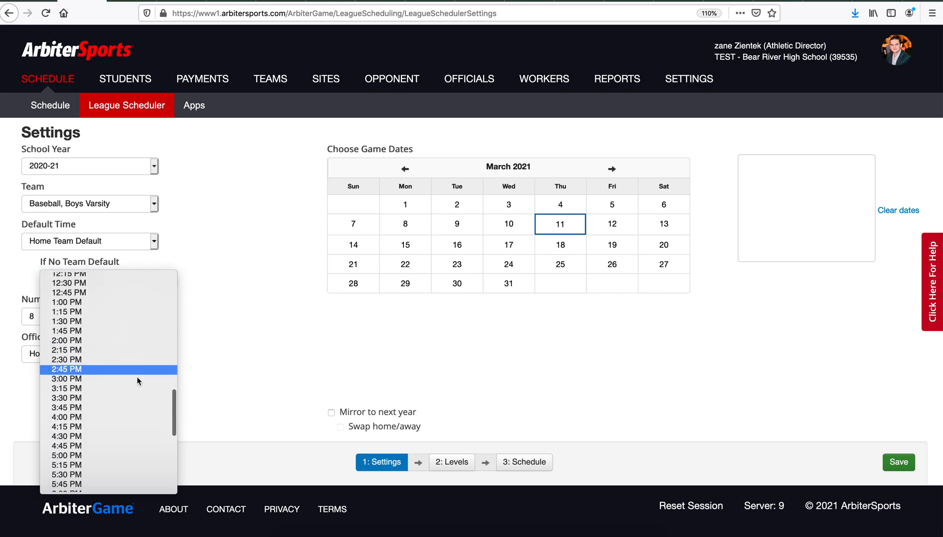
click(123, 457)
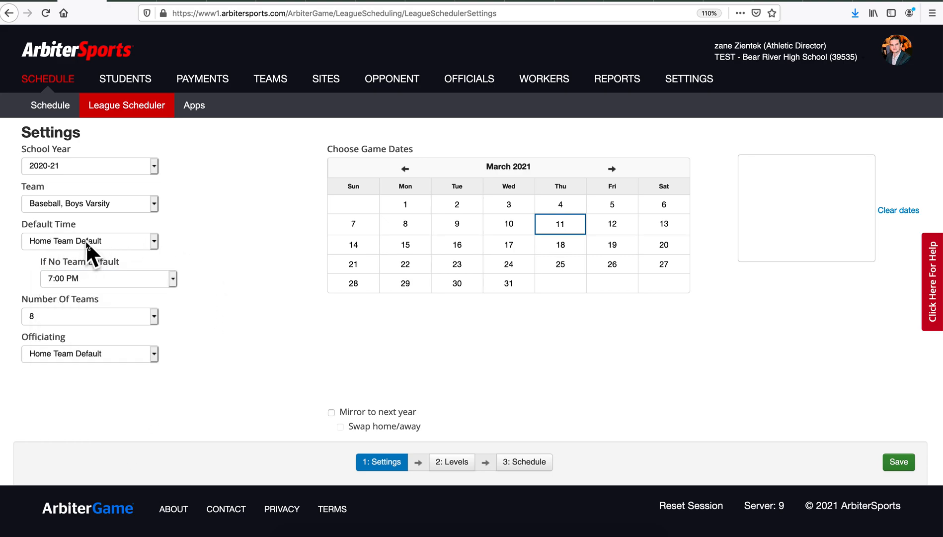
Set the number of teams to 6 and keep officiating at Home Team Default
click(118, 316)
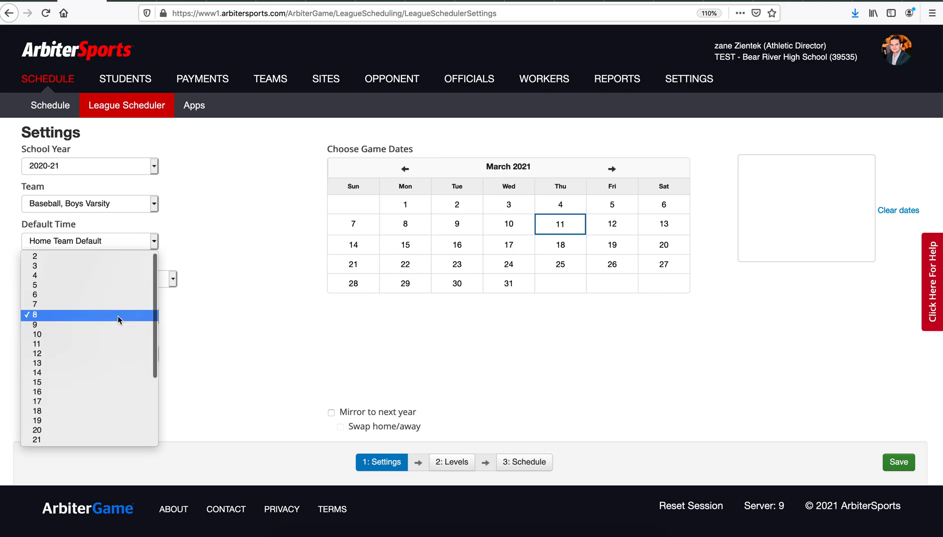
click(119, 297)
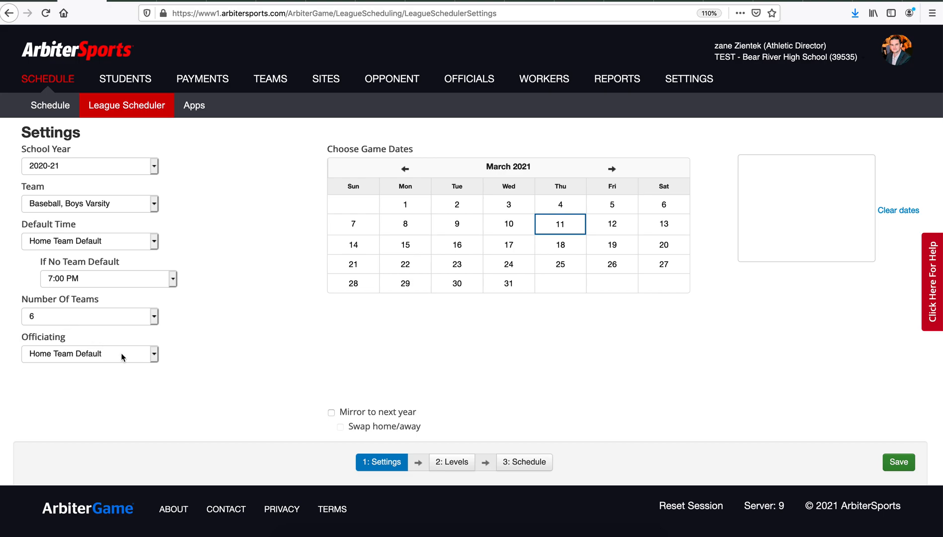
click(155, 356)
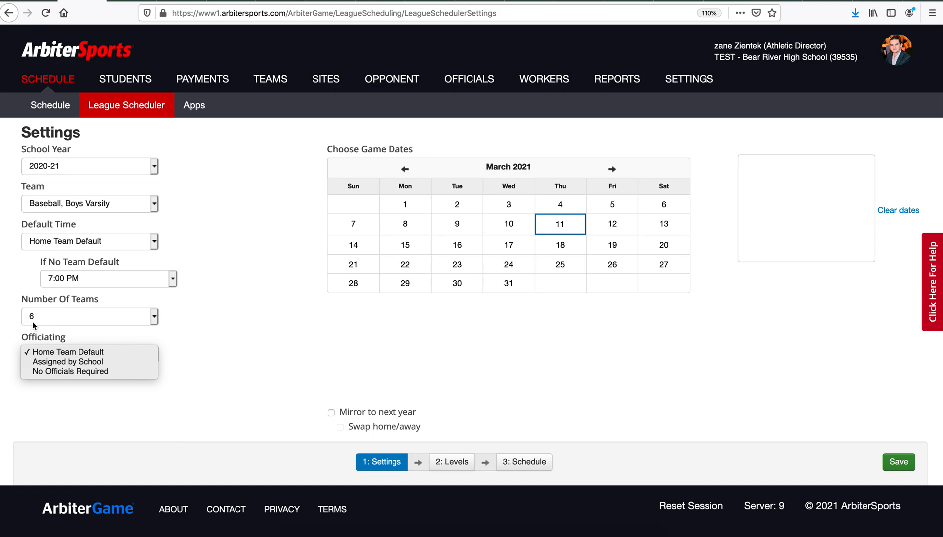
click(464, 336)
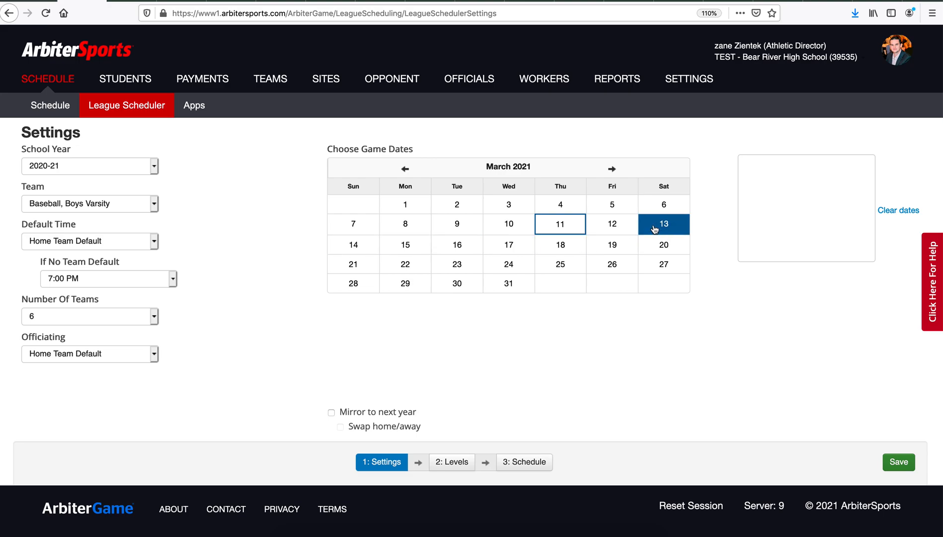
Choose March 12, 16, 19, 23 and 26, 2021 as the game dates and save the league settings
click(629, 214)
click(623, 227)
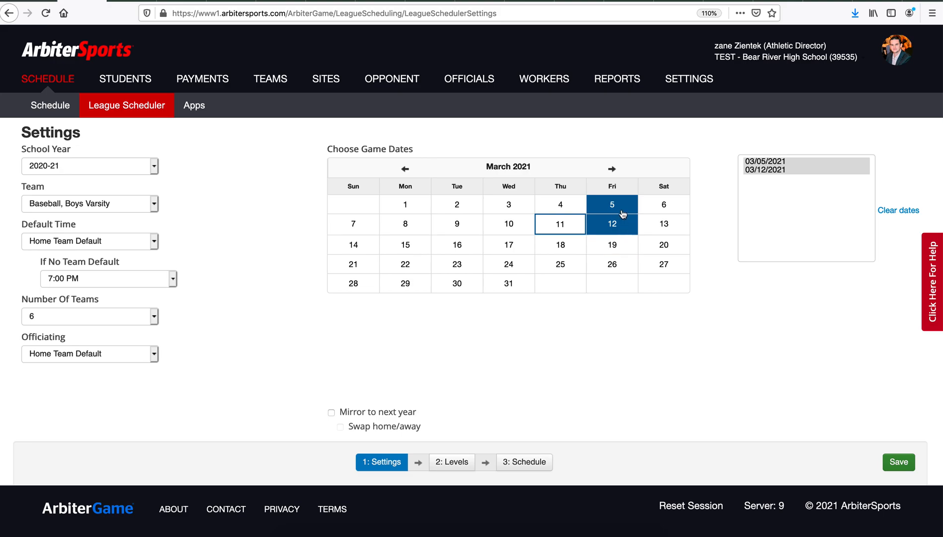
click(622, 211)
click(621, 246)
click(619, 267)
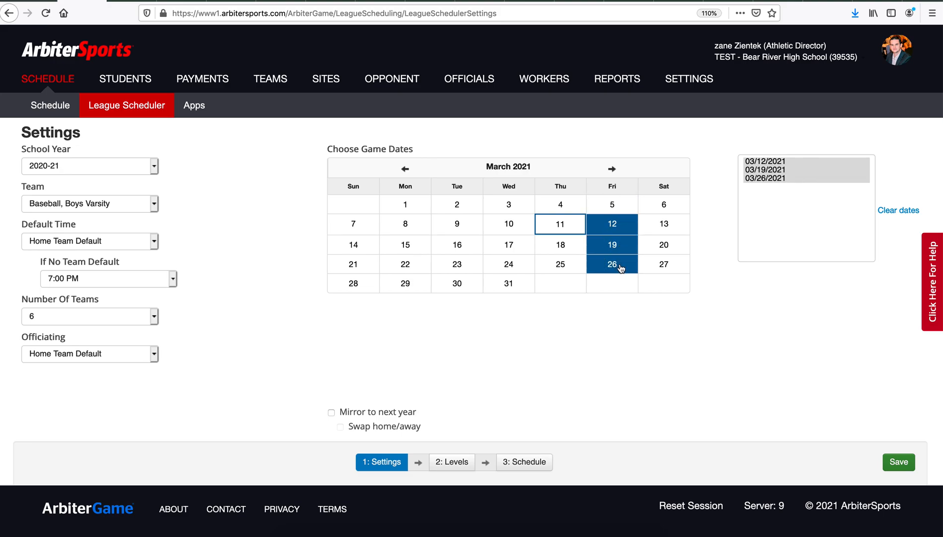
click(461, 246)
click(462, 268)
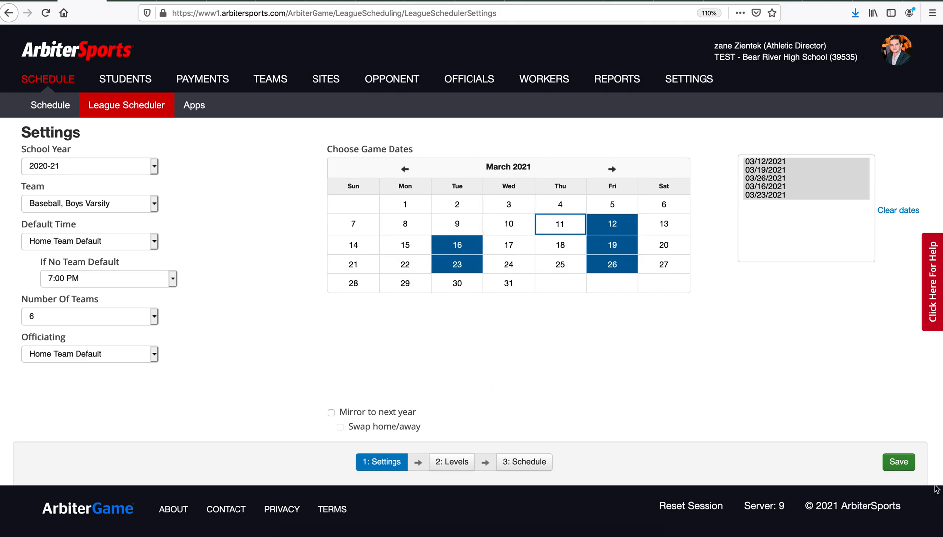
click(901, 463)
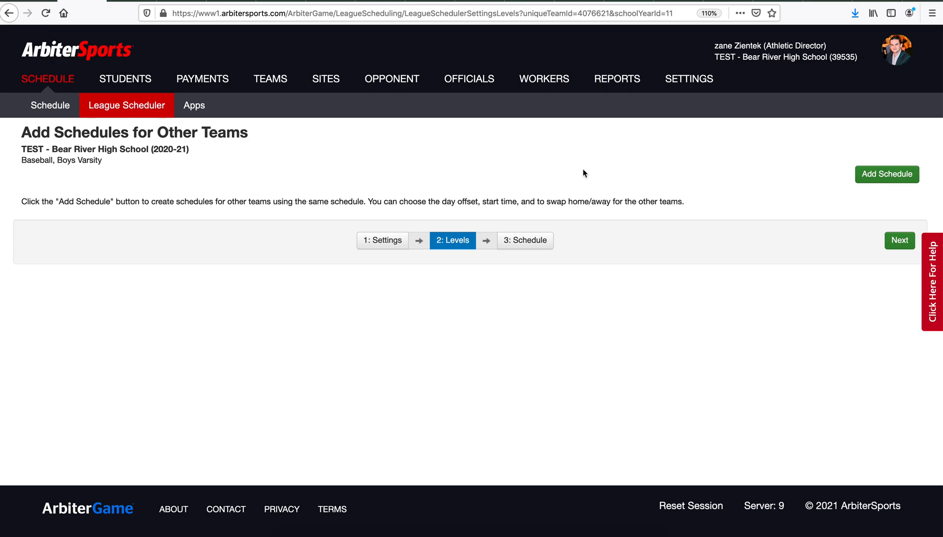
Continue without adding other levels and assign American Fork High School, Bear River High School and American Leadership Academy as teams 1 to 3
click(900, 240)
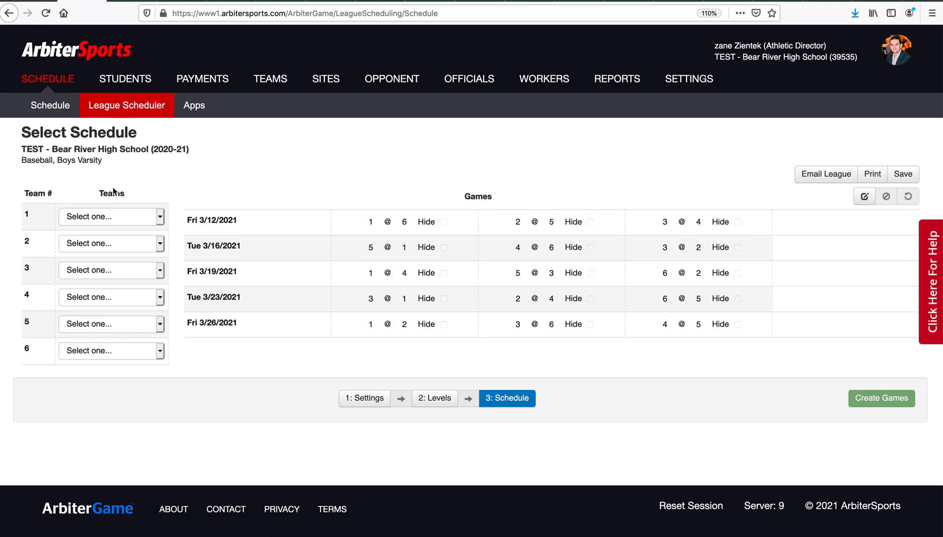
click(113, 217)
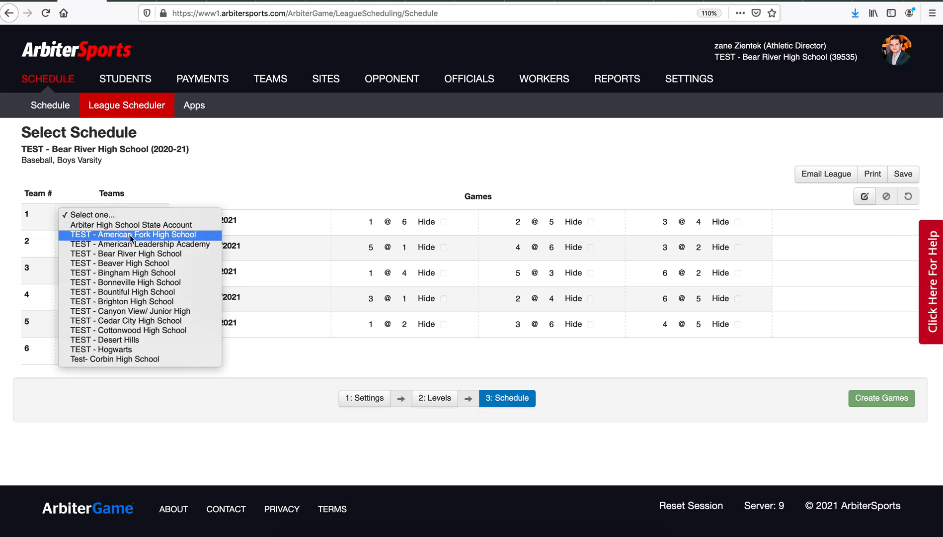
click(117, 234)
click(118, 243)
click(122, 270)
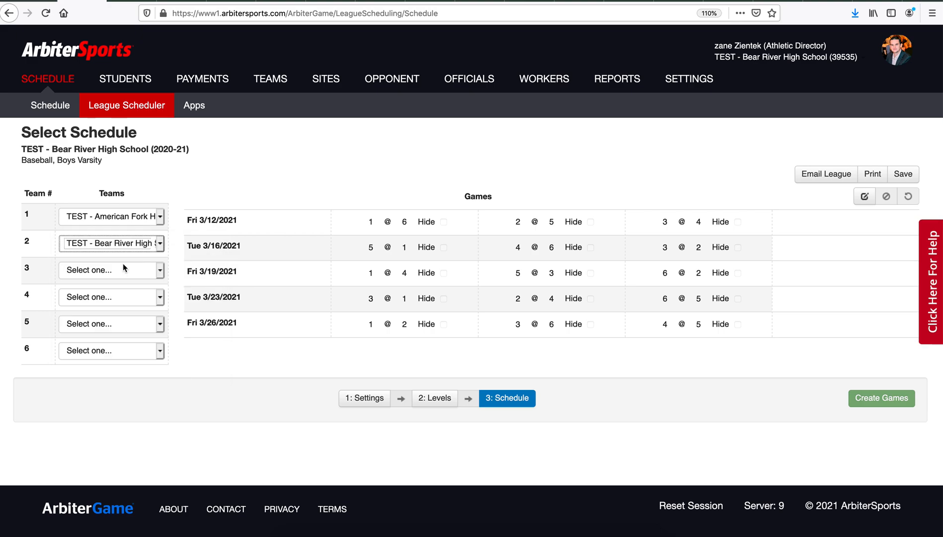
click(125, 271)
click(127, 288)
Assign Beaver High School, Bonneville High School and Bountiful High School as teams 4 to 6
click(126, 297)
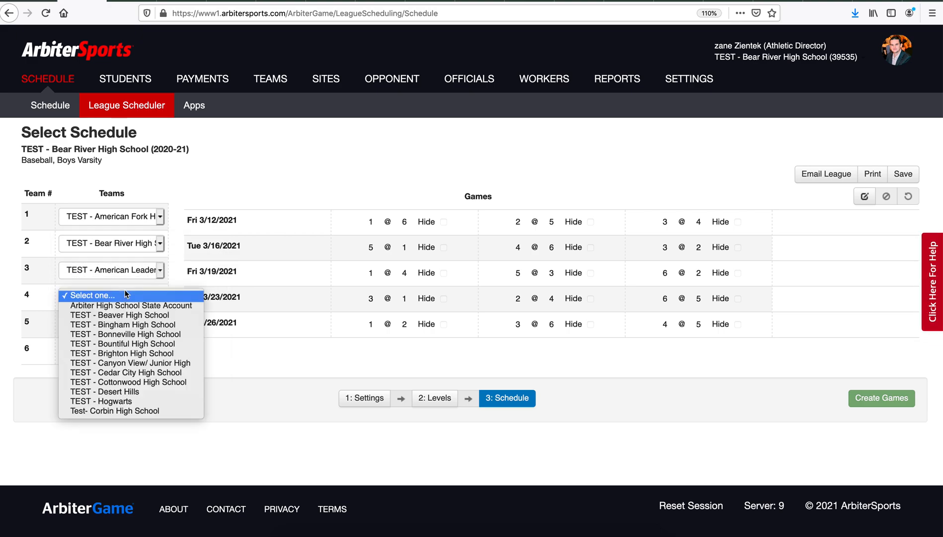
click(125, 314)
click(125, 323)
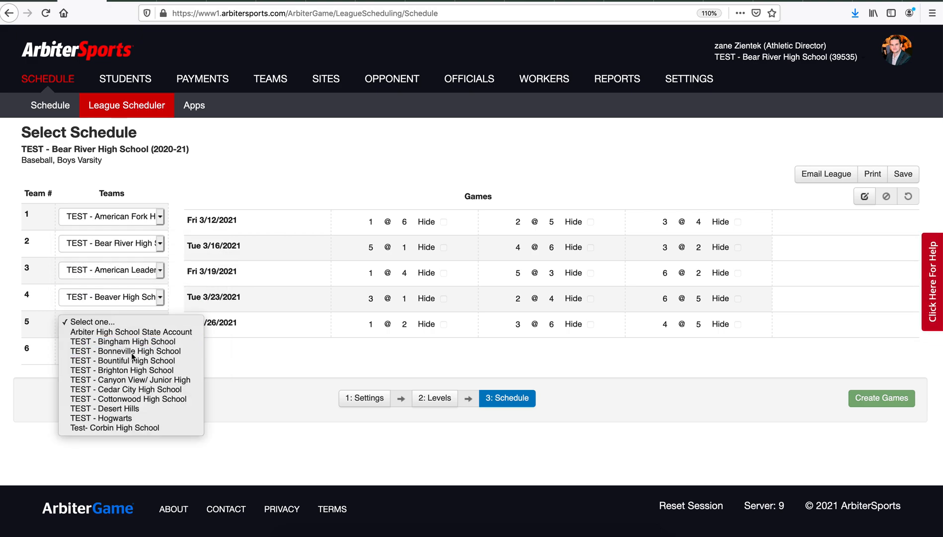
click(126, 351)
click(127, 351)
click(126, 351)
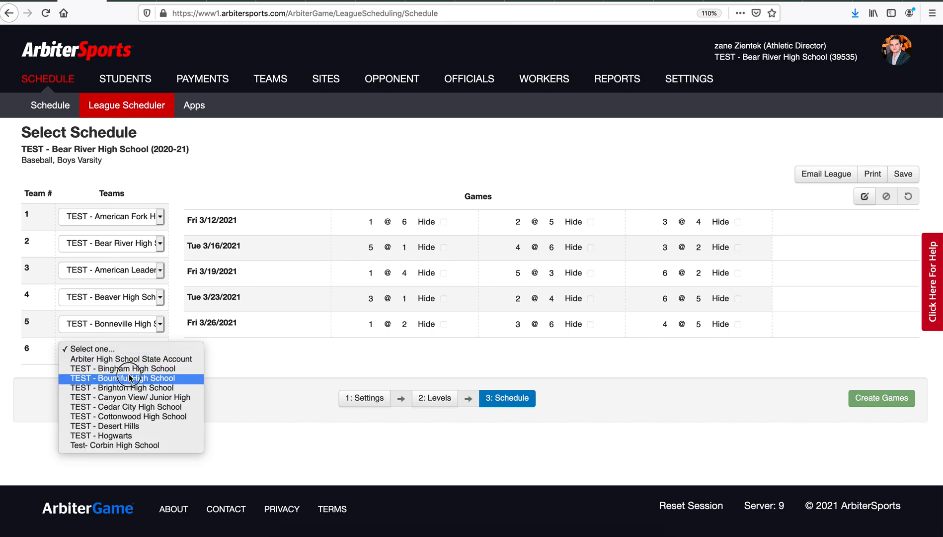
click(128, 379)
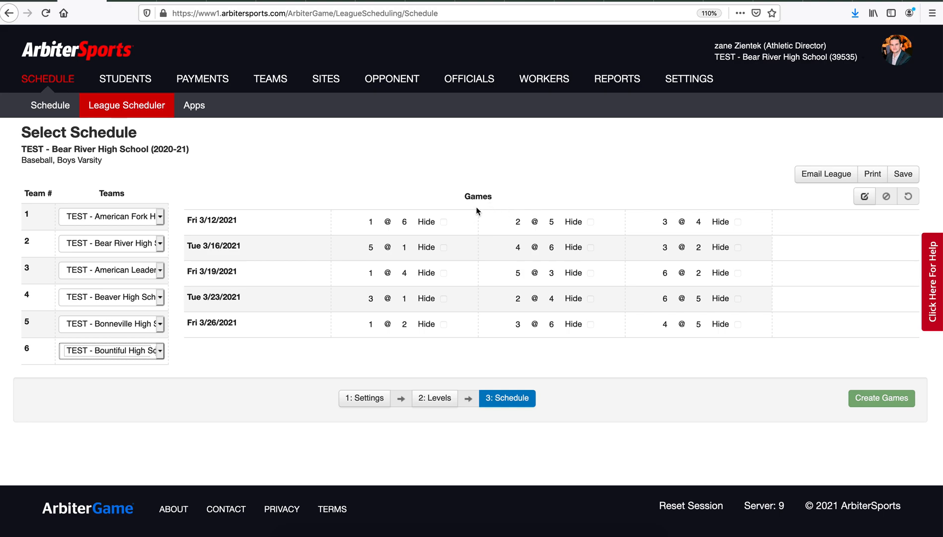
Edit the matchups and hide the 1 @ 6 game on 3/12 and the 5 @ 1 and 4 @ 6 games on 3/16
click(870, 202)
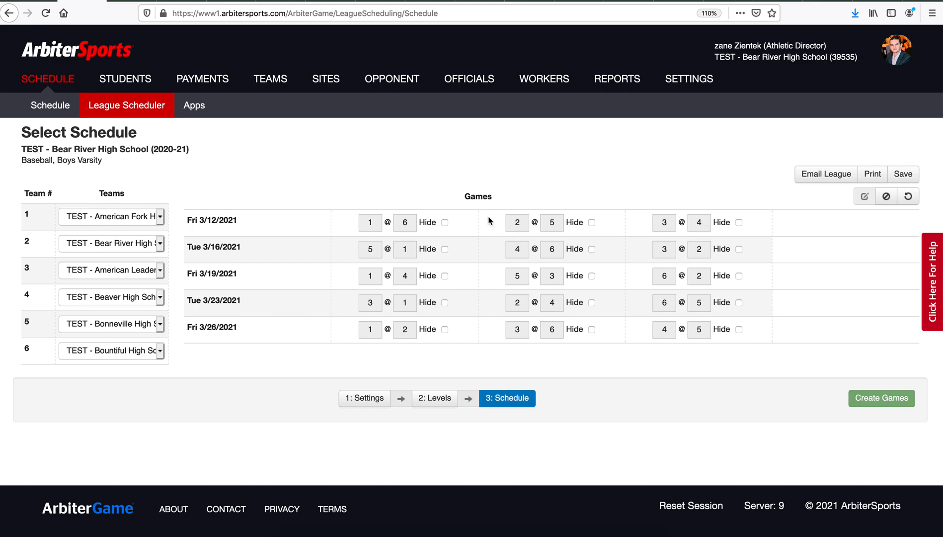
click(445, 222)
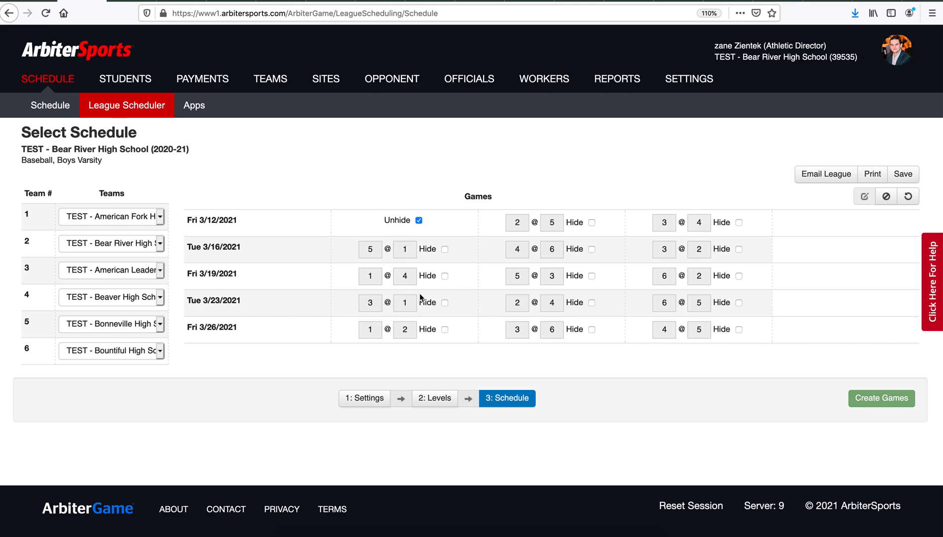
click(591, 249)
click(445, 249)
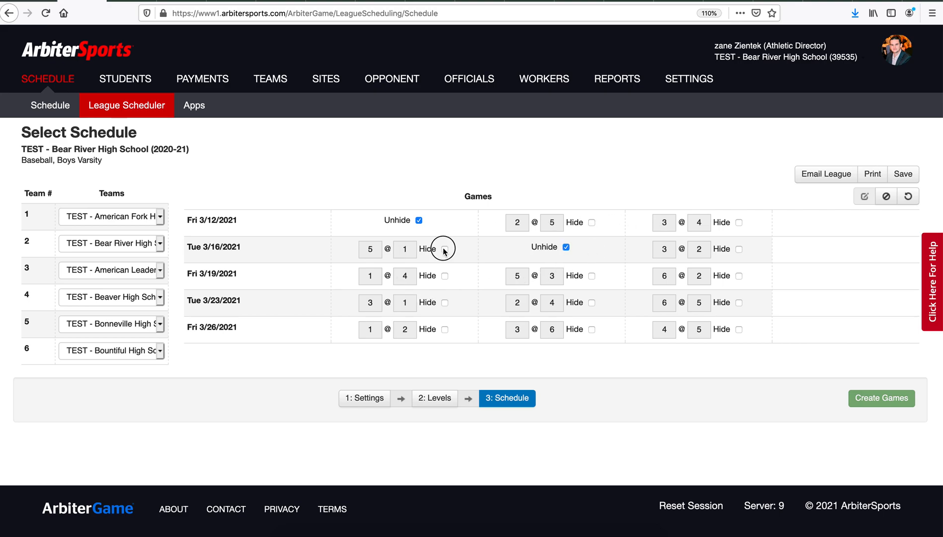
Change the remaining 3/16 matchup to 1 @ 4 and save the schedule, resending the page data
double_click(660, 250)
text(1)
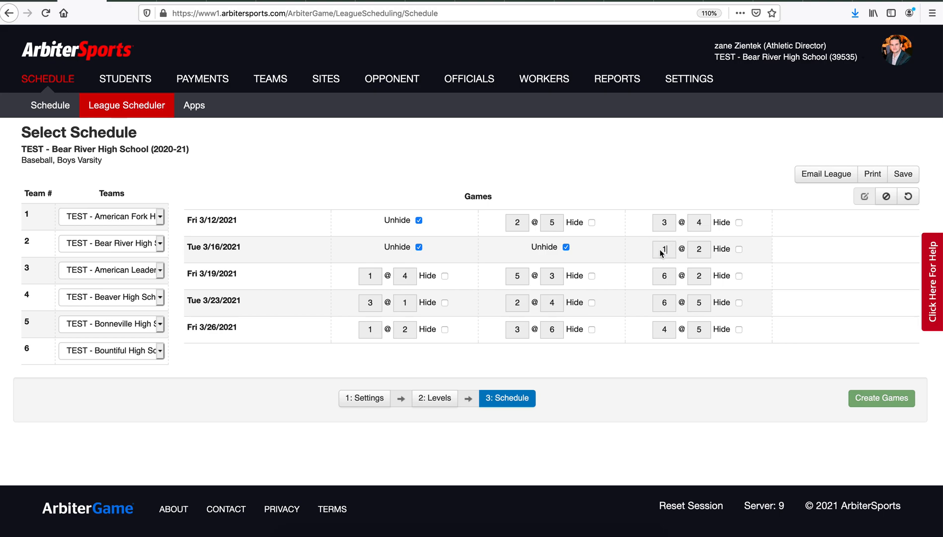
click(703, 251)
double_click(699, 250)
click(910, 180)
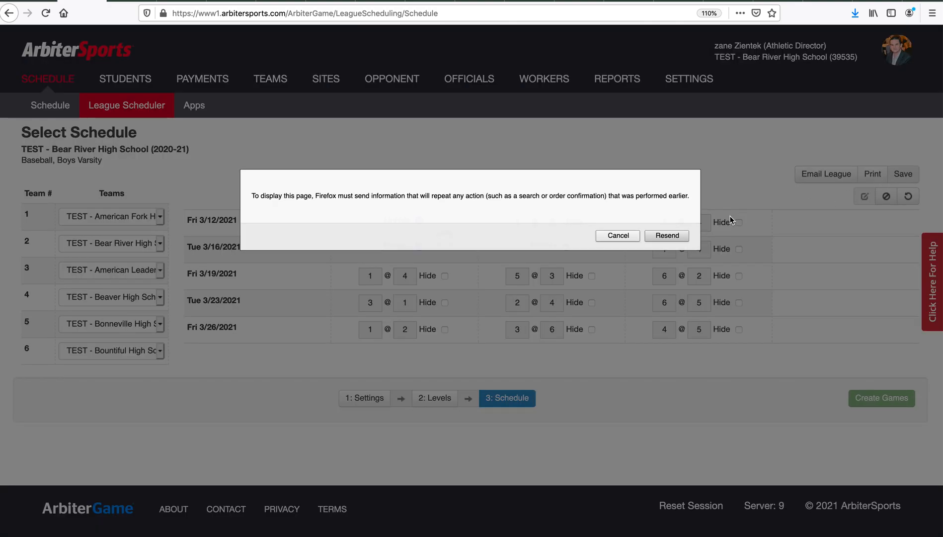
click(669, 236)
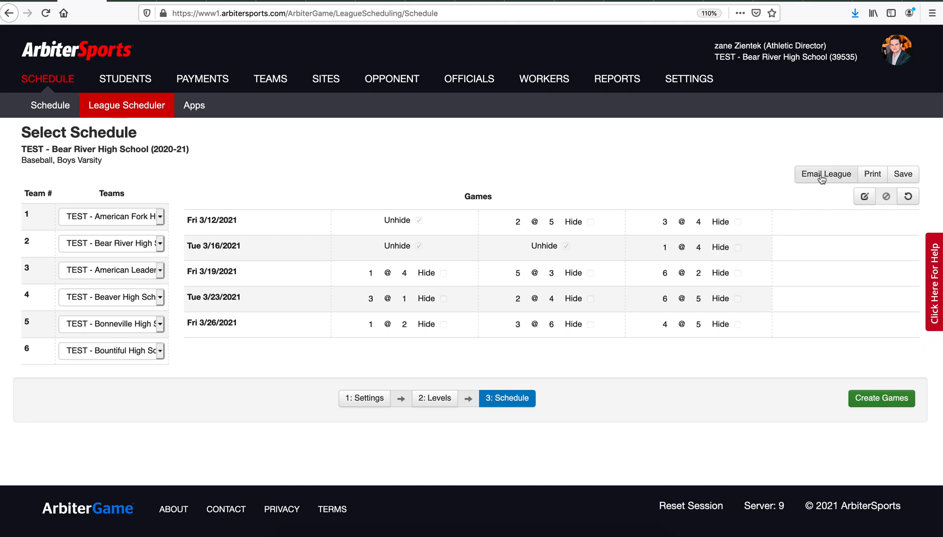
Review the printable version of the league schedule and return to the schedule page
click(873, 174)
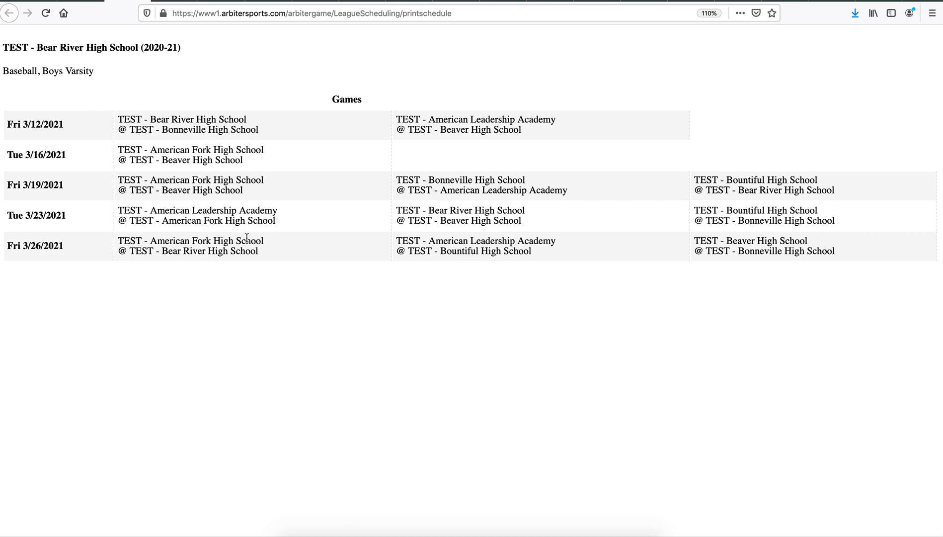
click(11, 15)
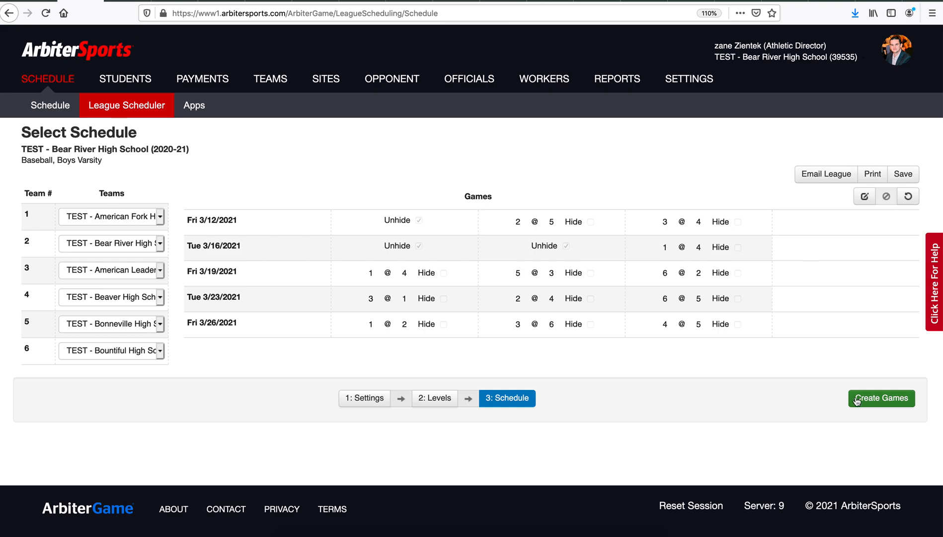
Create the games from the finished Baseball, Boys Varsity league schedule
click(891, 401)
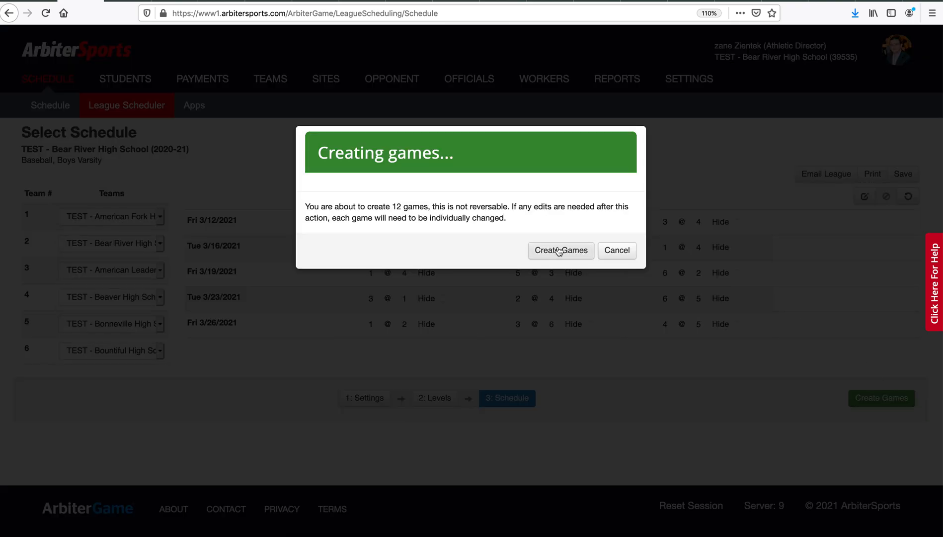